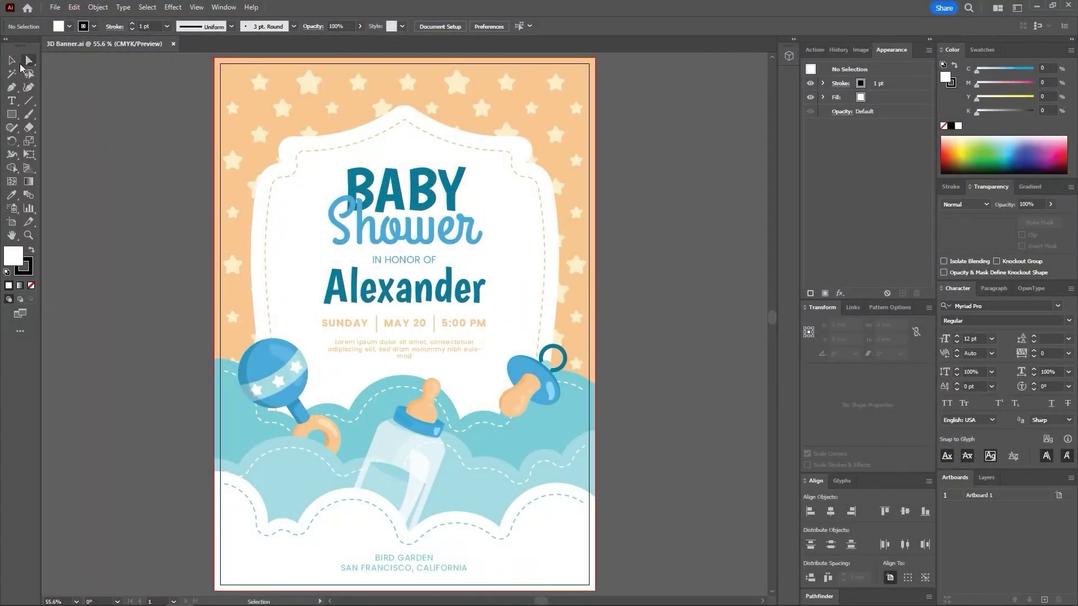
- Replace the MAY 20 date text with APRIL 09, then deselect it and fit the artboard in view
click(12, 60)
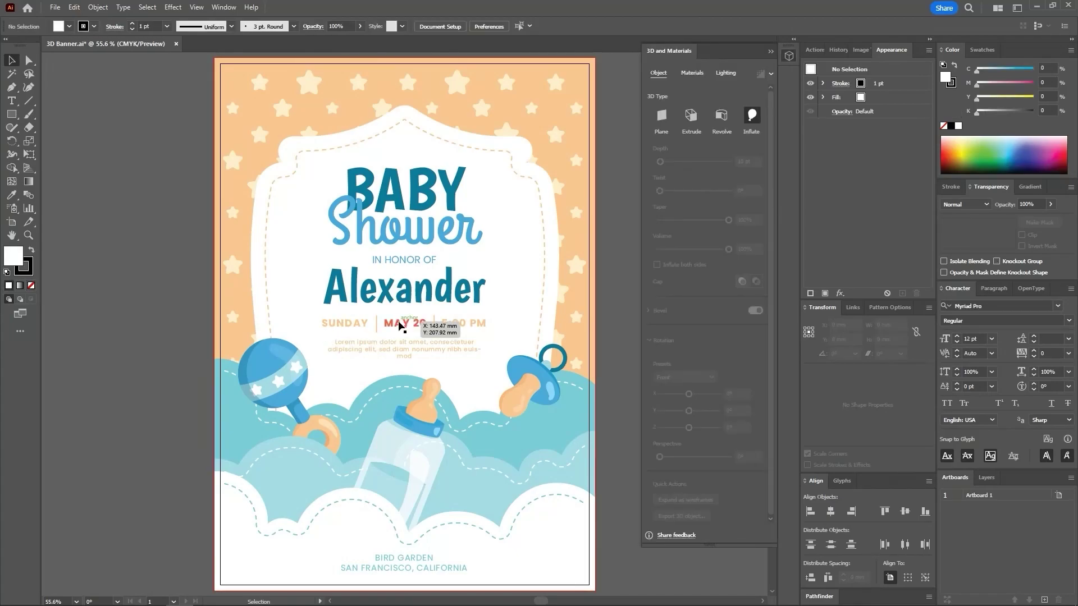
double_click(401, 324)
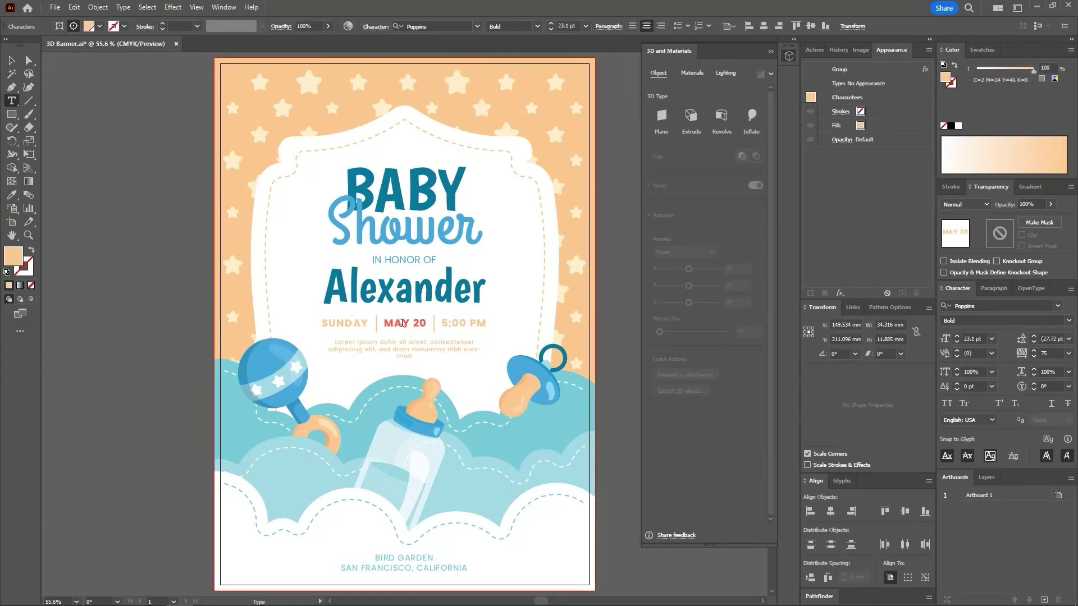
key(ctrl+a)
key(ctrl+0)
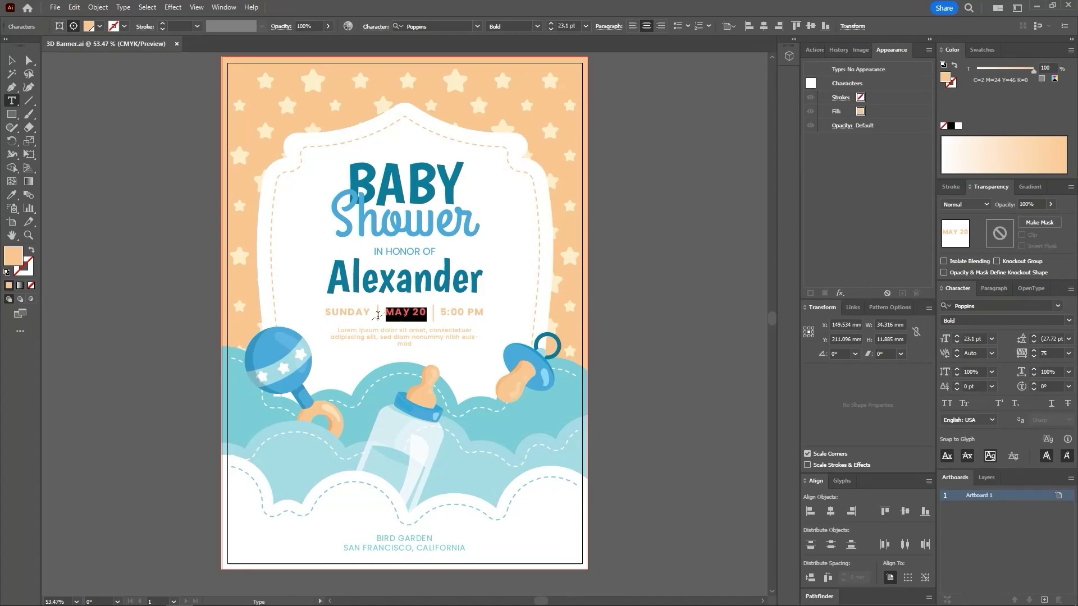
text(APRIL)
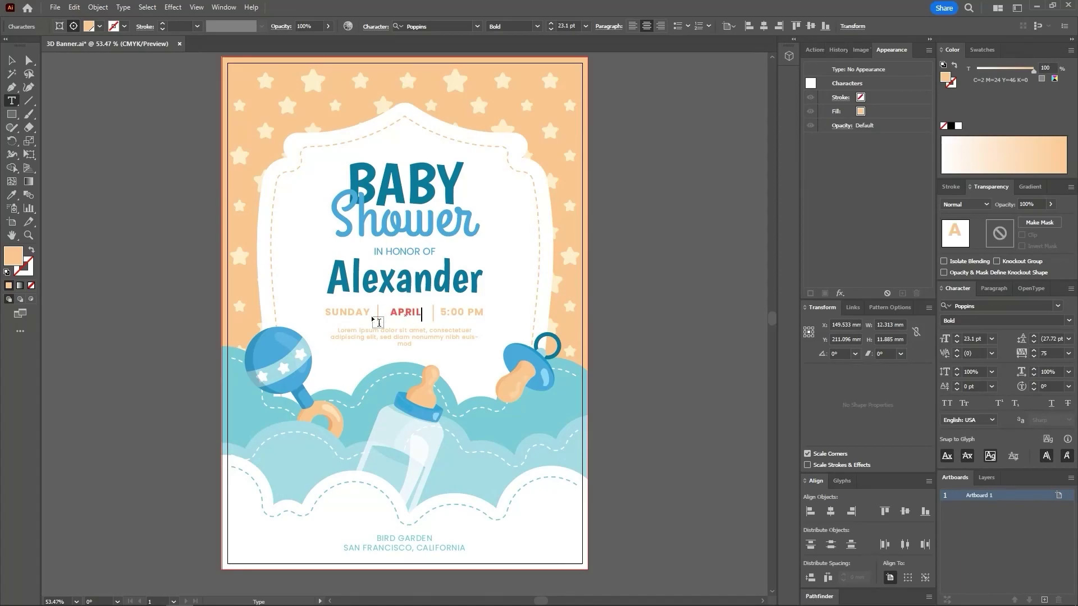
text( 09)
click(11, 60)
click(75, 112)
key(ctrl+0)
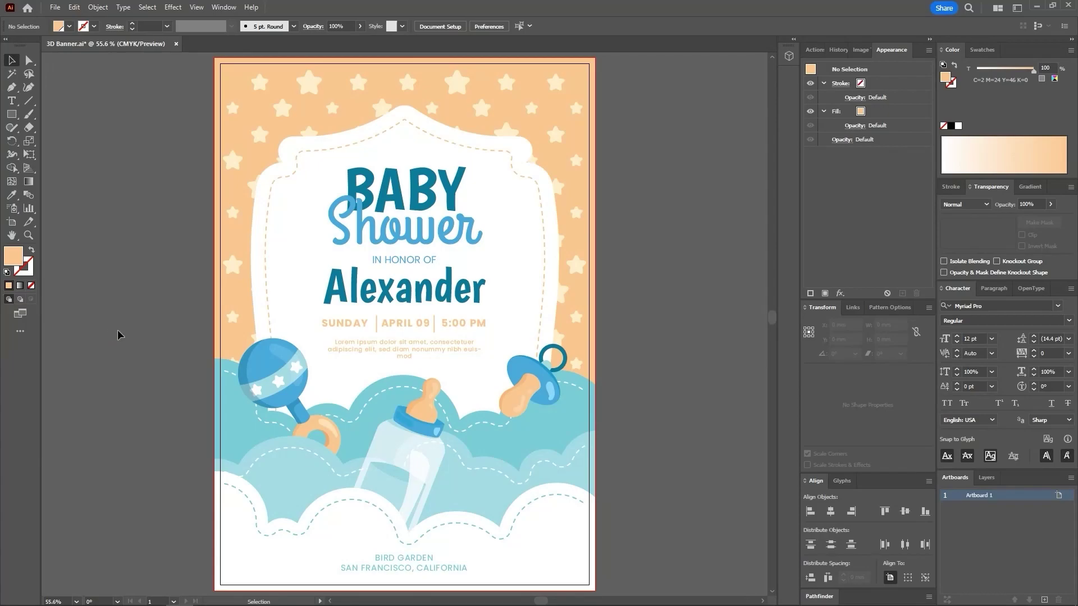
- Select all the flyer artwork and apply a 3D and Materials Inflate effect
click(129, 165)
drag(142, 127, 276, 269)
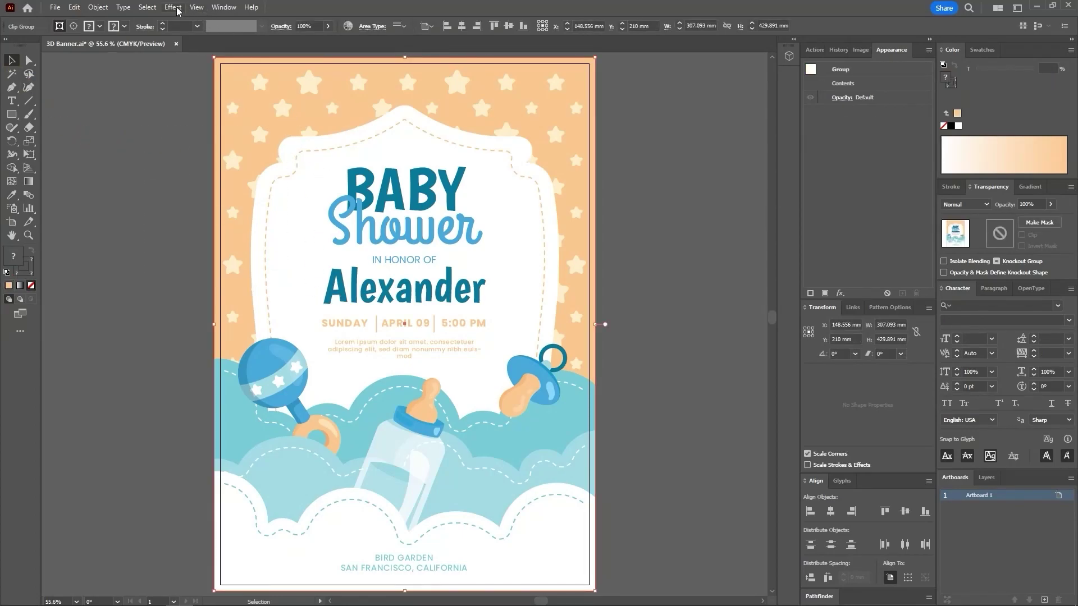
click(173, 7)
click(244, 72)
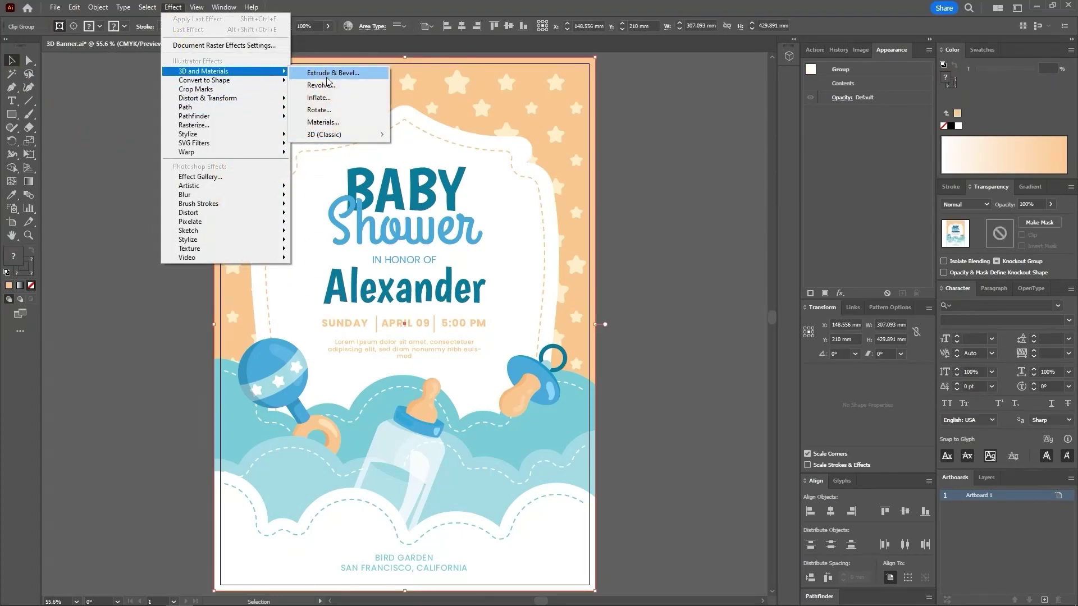
click(334, 97)
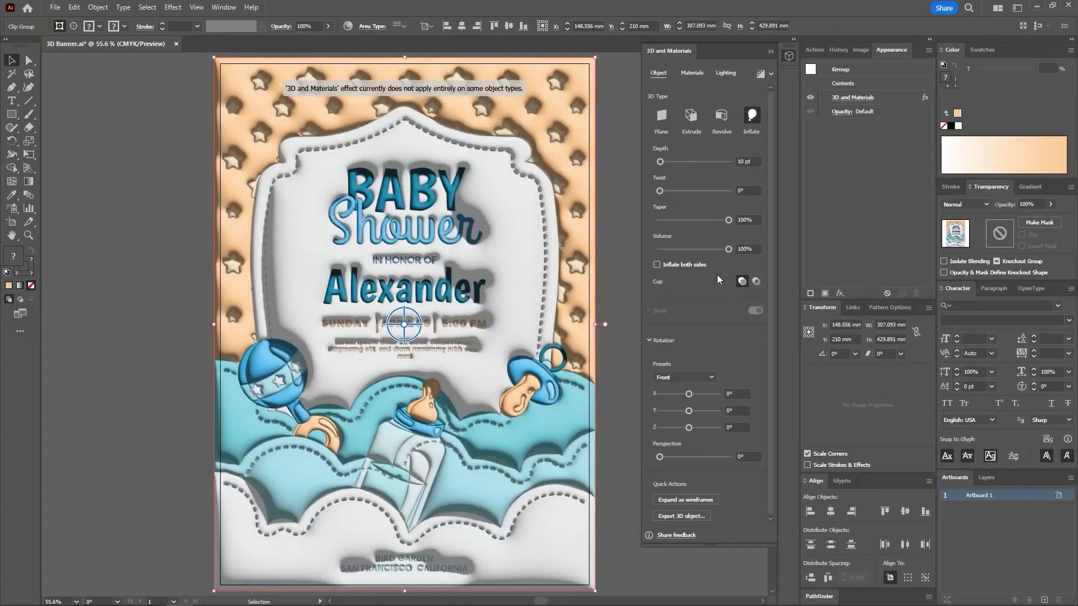
- Set the 3D material's Roughness to 0 in the Materials settings
click(691, 73)
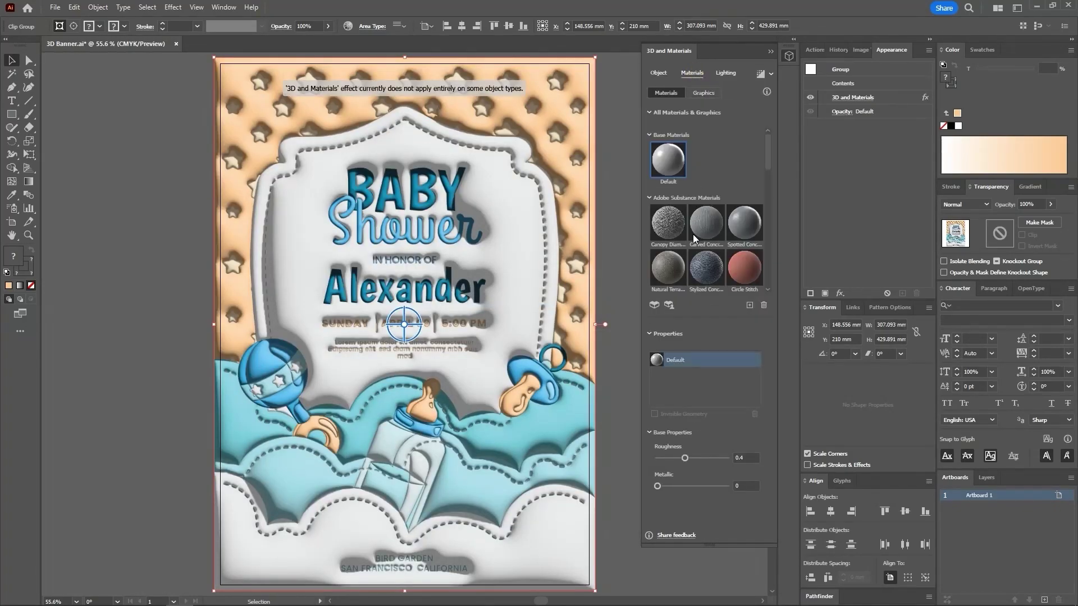
drag(685, 458, 650, 460)
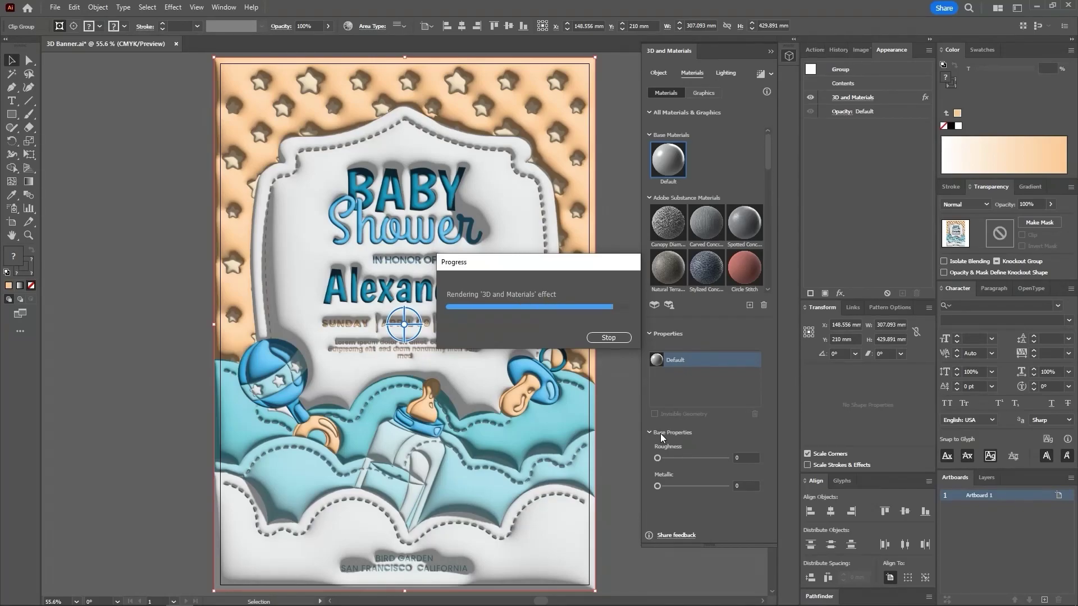
- Enter a Metallic value of 0.30 for the default 3D material
click(733, 486)
text(.30)
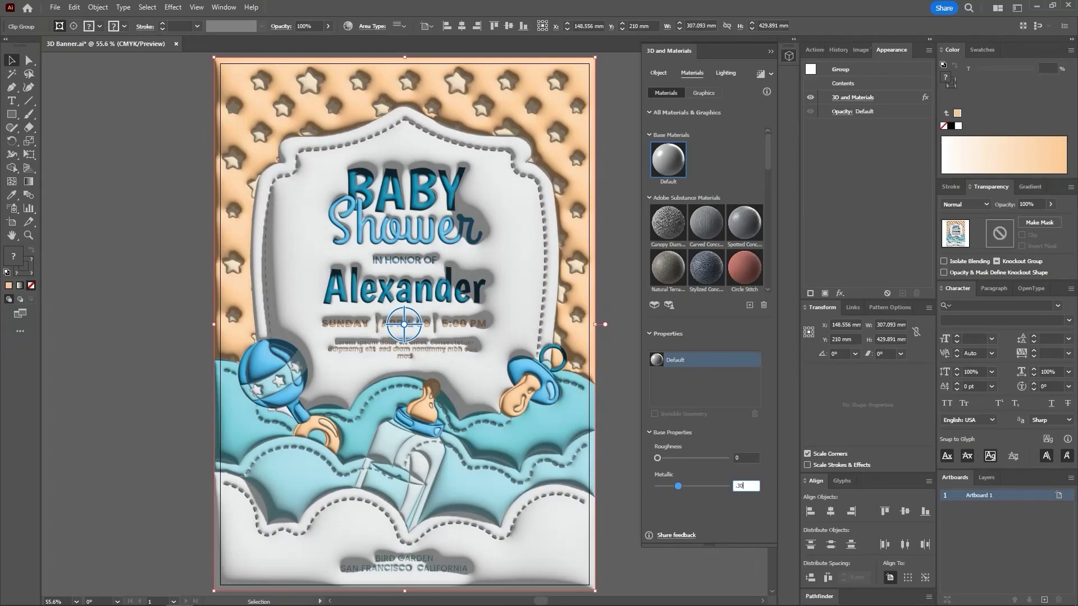
key(Tab)
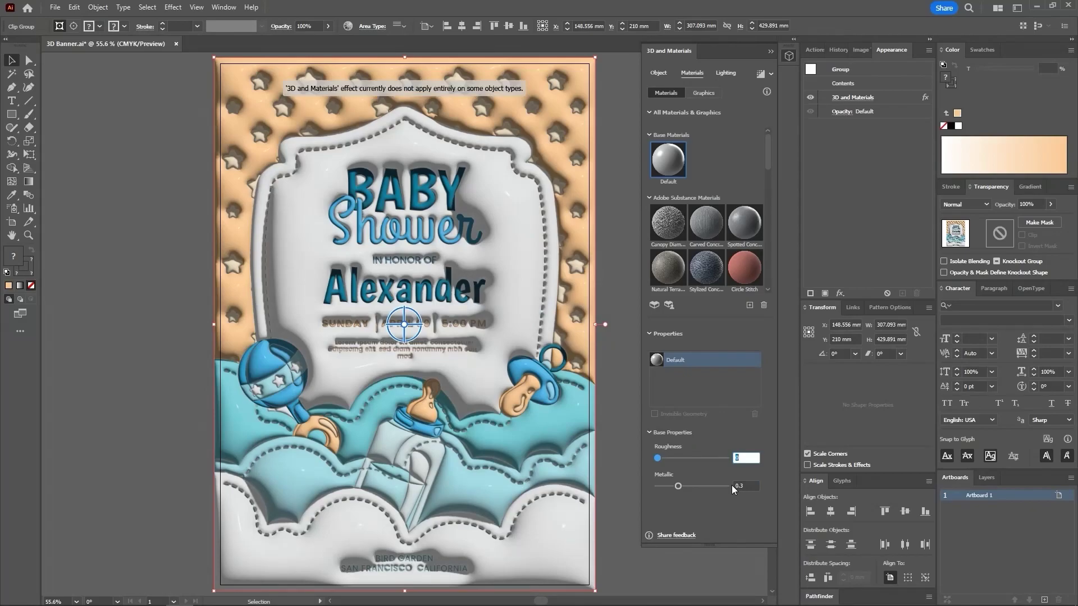
- Use Render with Ray Tracing in the 3D and Materials panel and let it finish
click(759, 74)
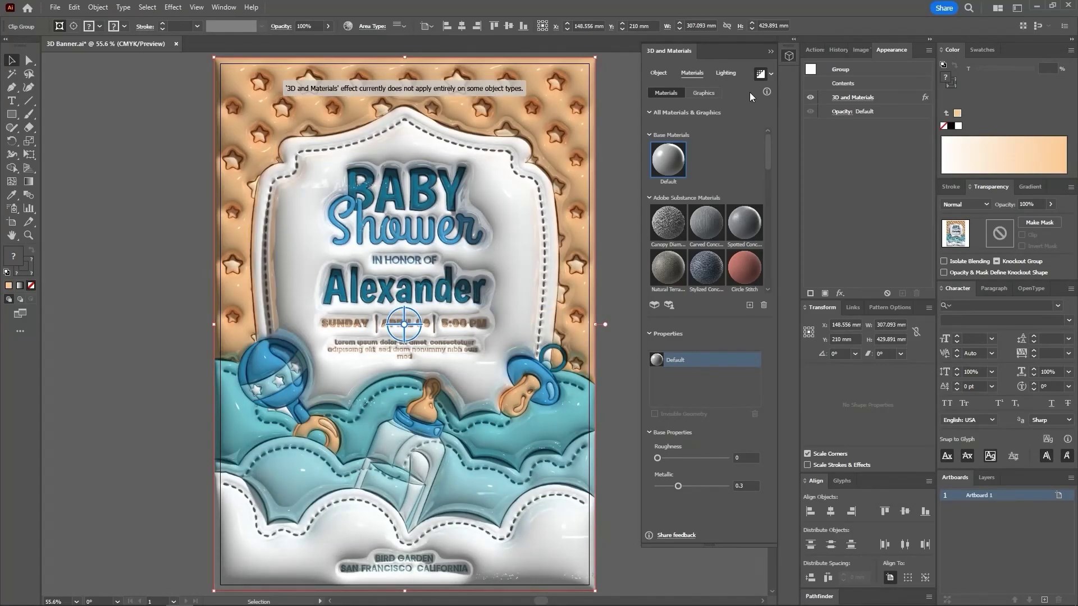
- Deselect the flyer and collapse the 3D and Materials panel
click(623, 150)
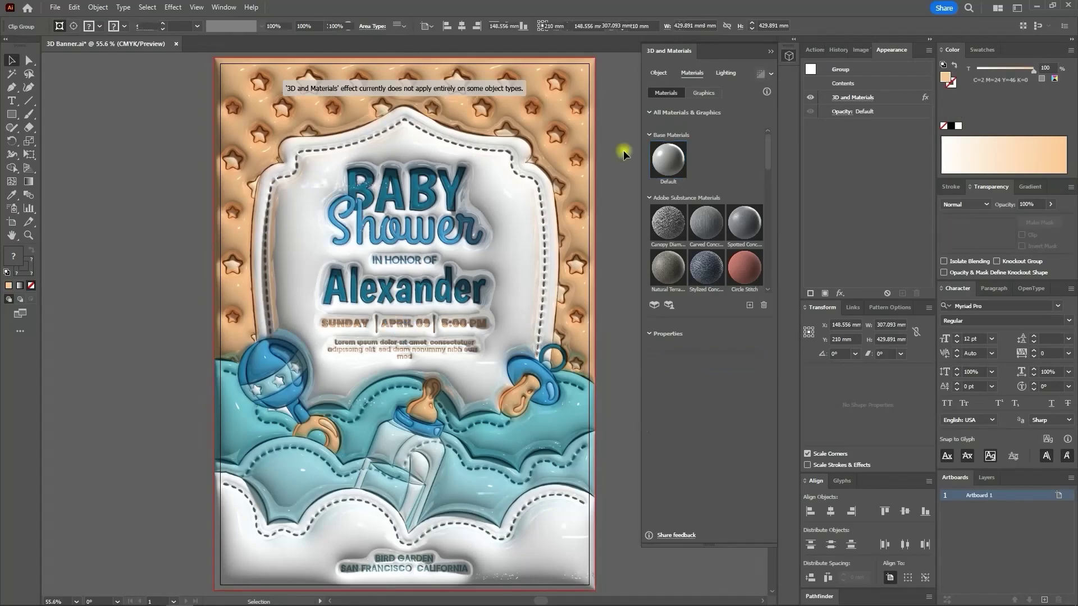
click(770, 52)
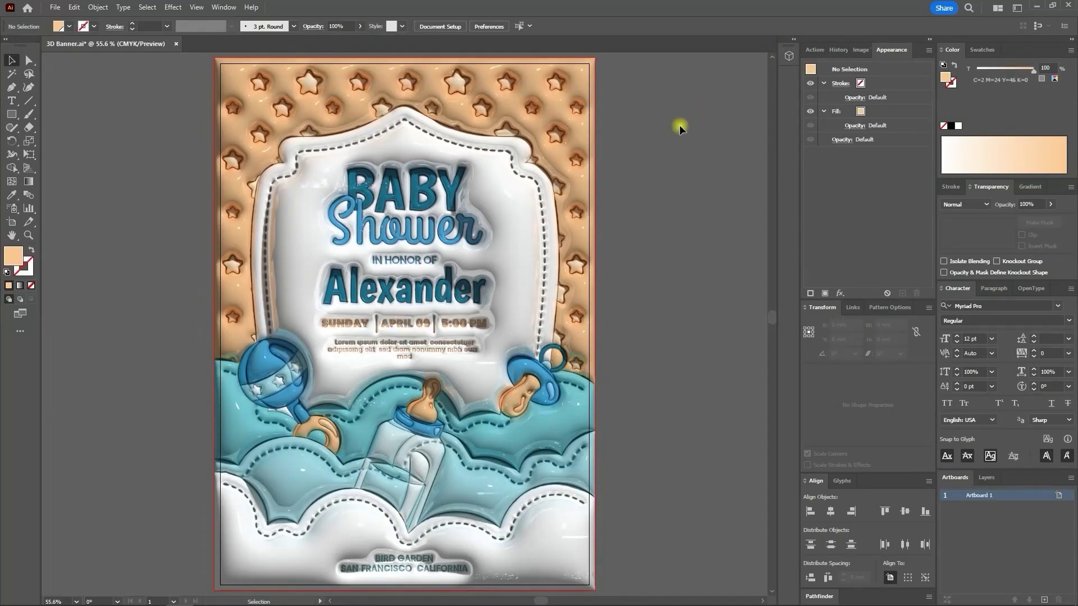